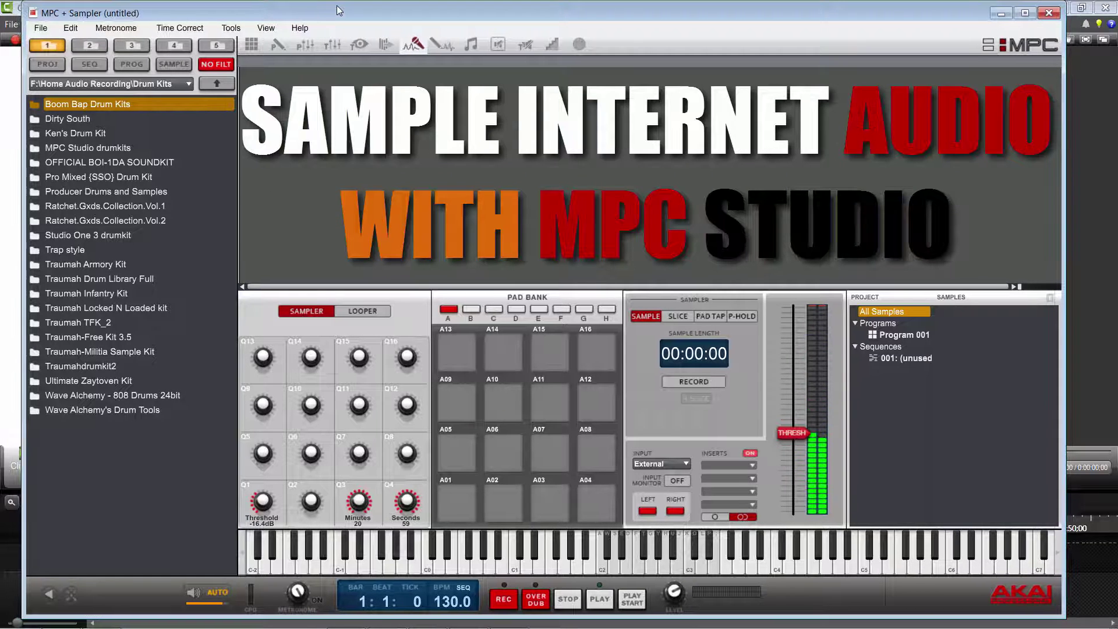
- Bring the Voicemeeter mixer window in front of the MPC Studio sampler
left_click(474, 622)
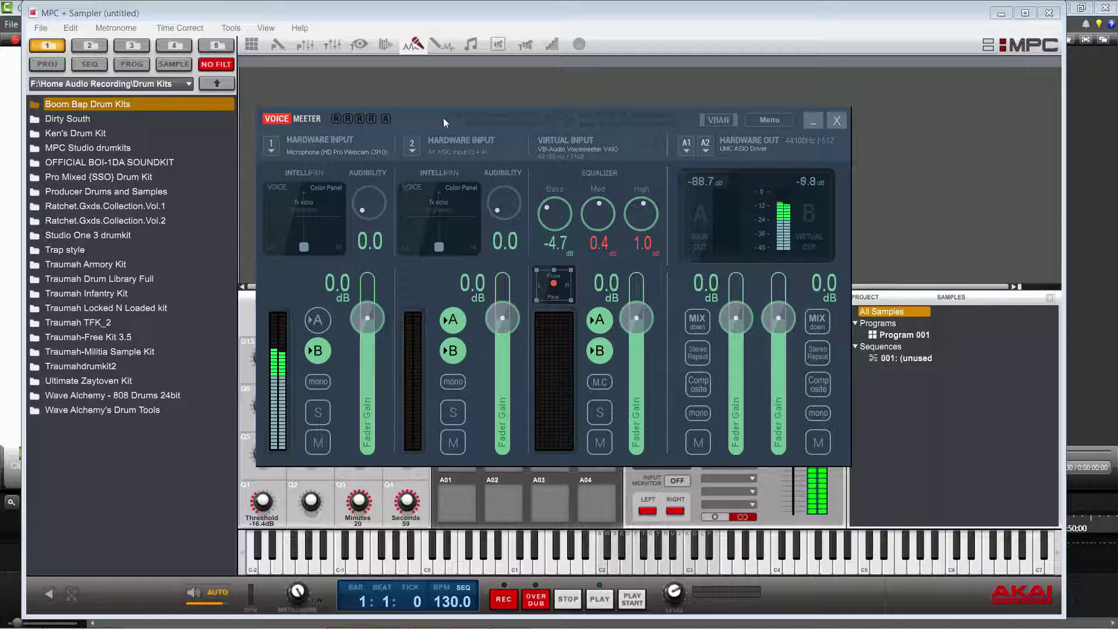
mouse_move(284, 614)
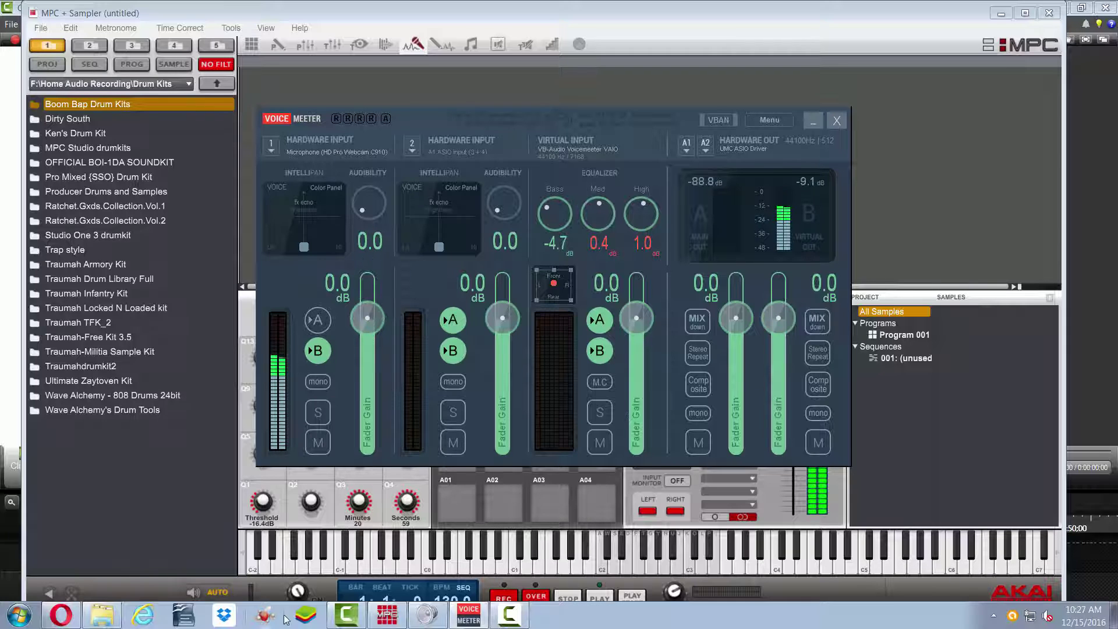
mouse_move(78, 619)
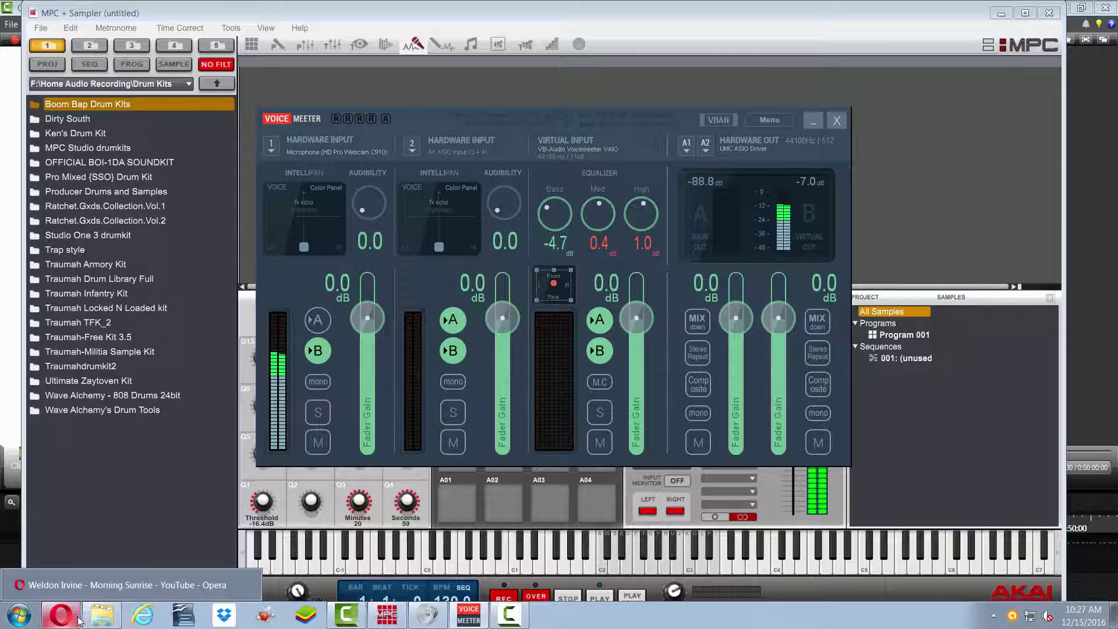
left_click(116, 584)
left_click(296, 49)
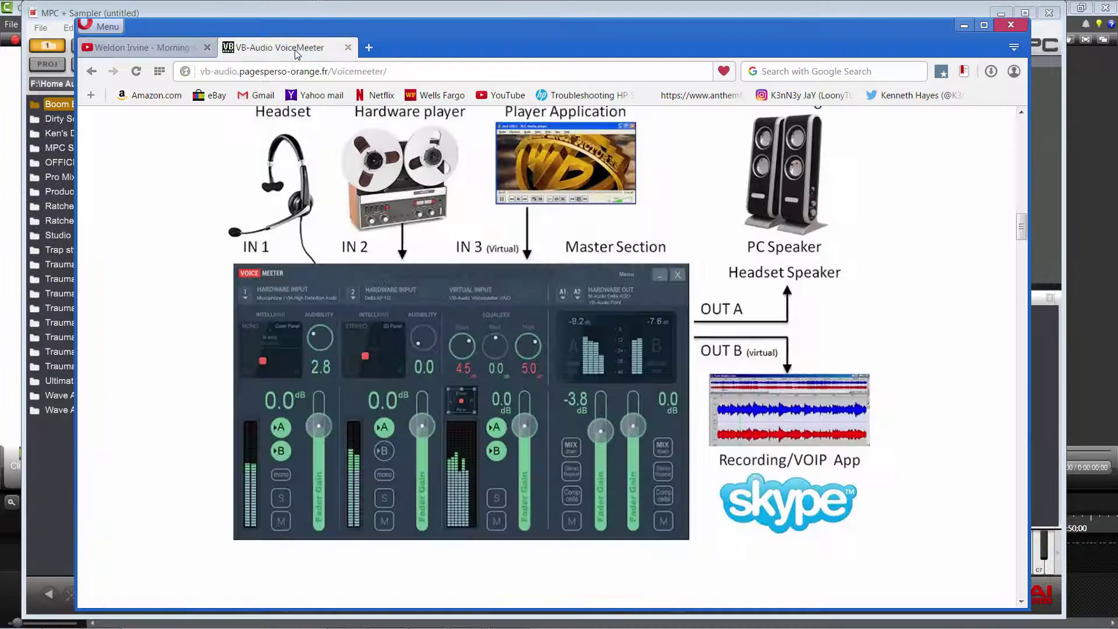
scroll(569, 281, "up", 1)
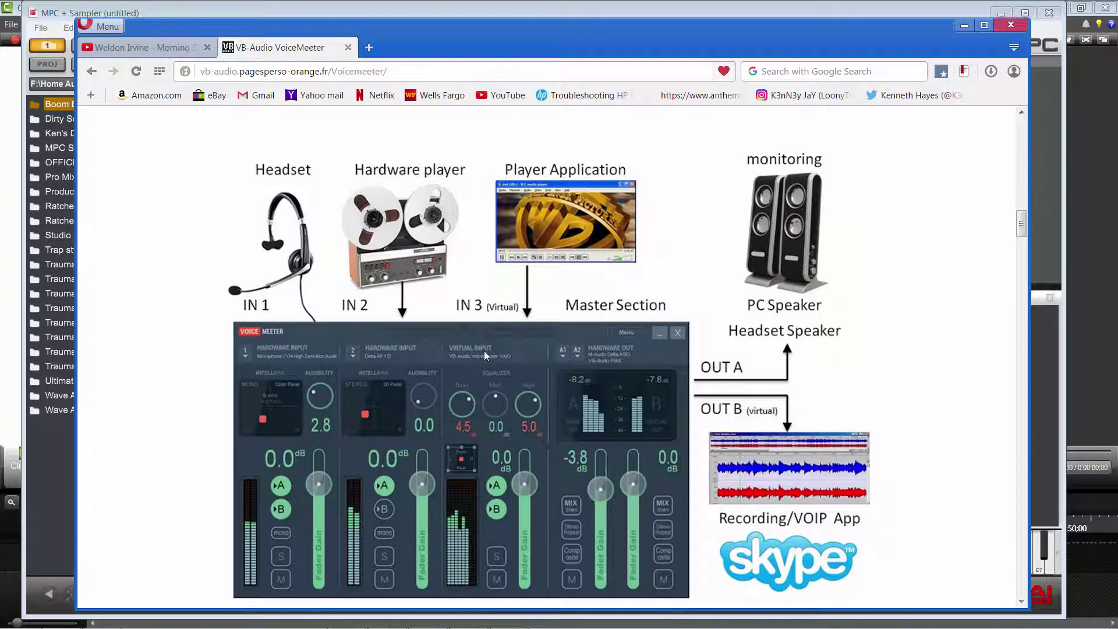
scroll(325, 359, "up", 1)
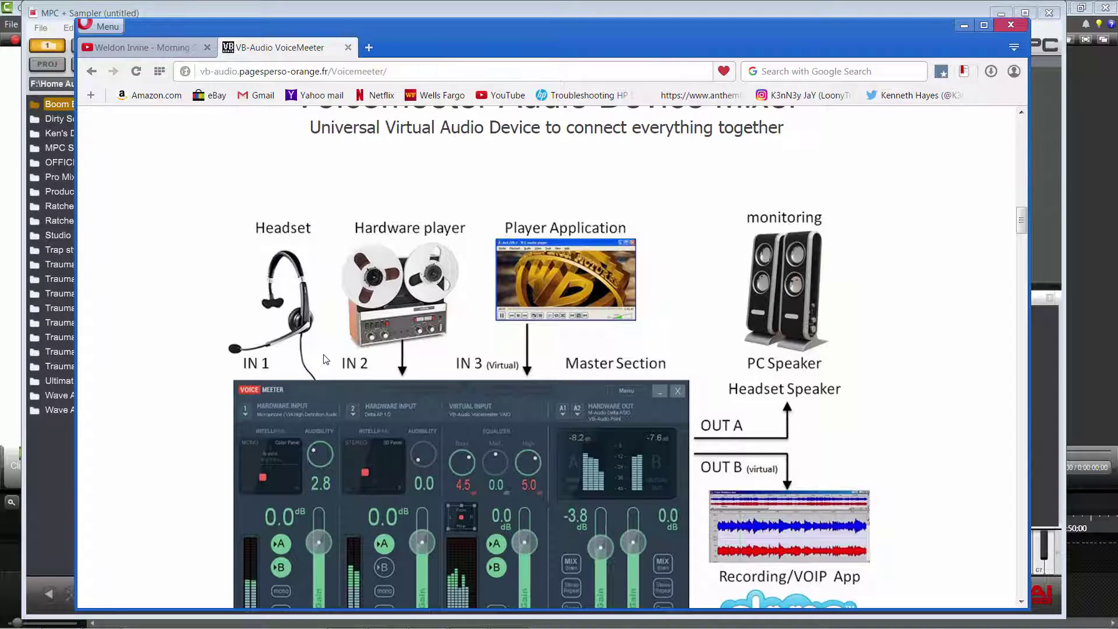
scroll(325, 359, "down", 1)
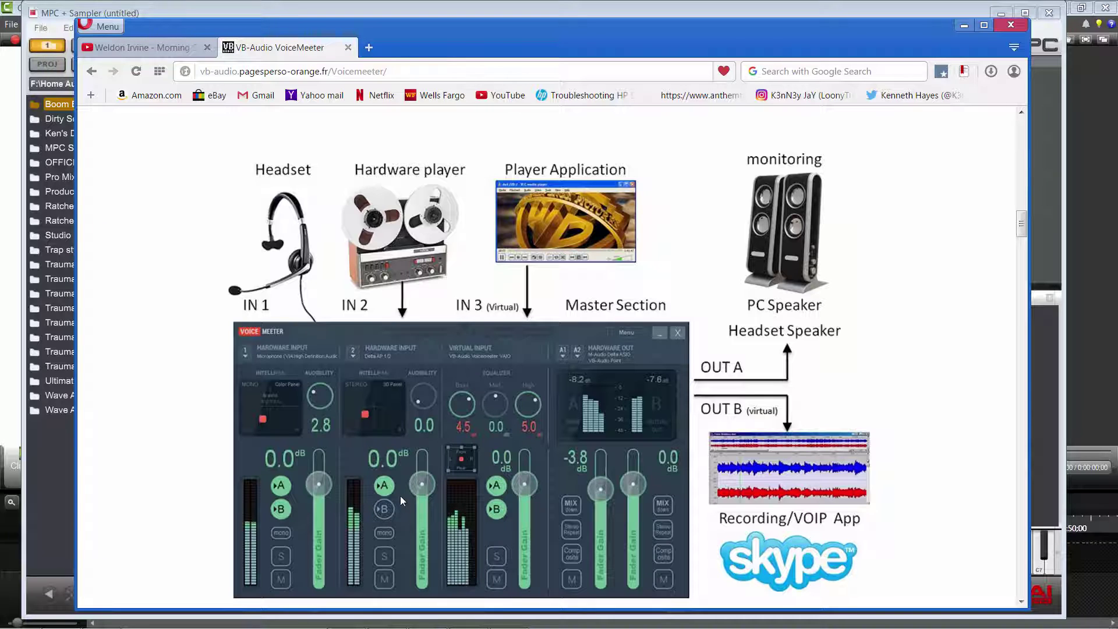
scroll(482, 307, "up", 5)
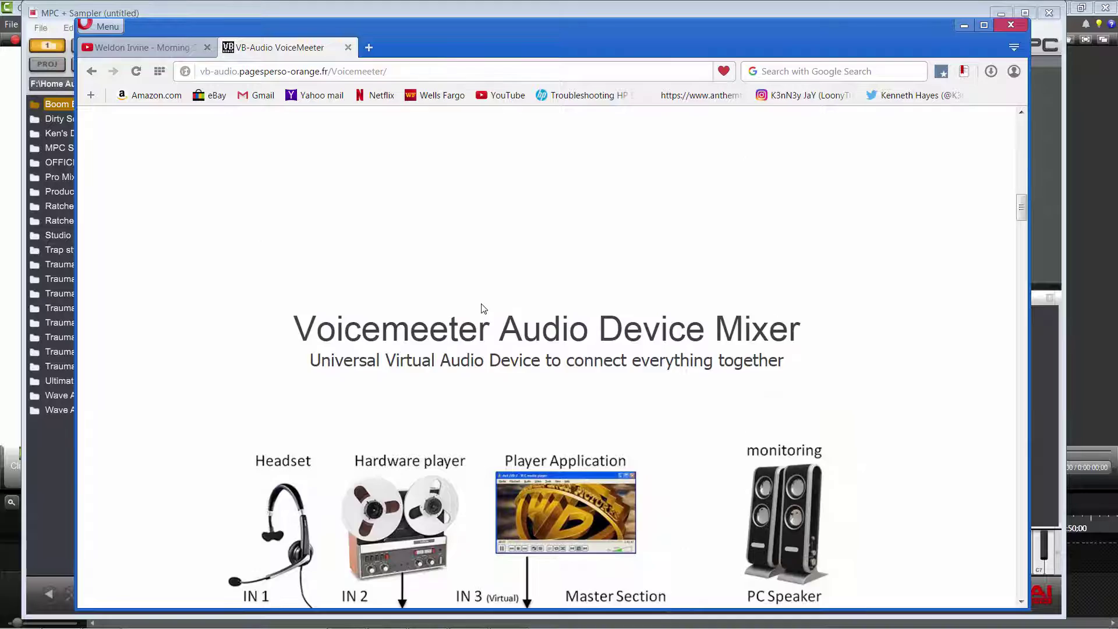
scroll(481, 307, "down", 5)
scroll(482, 308, "up", 1)
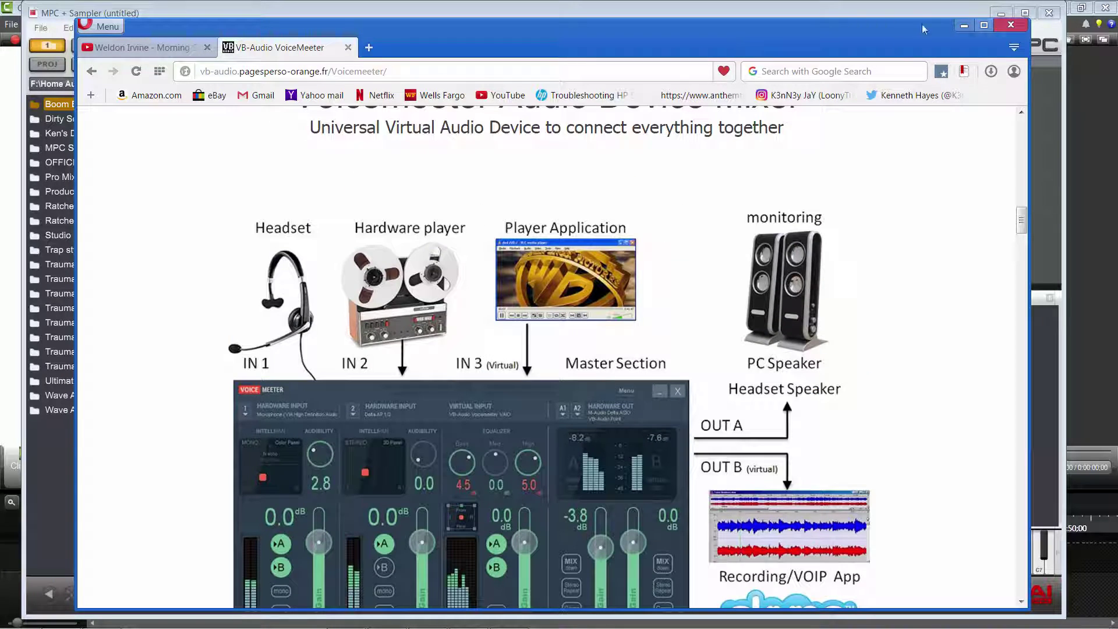
left_click(963, 26)
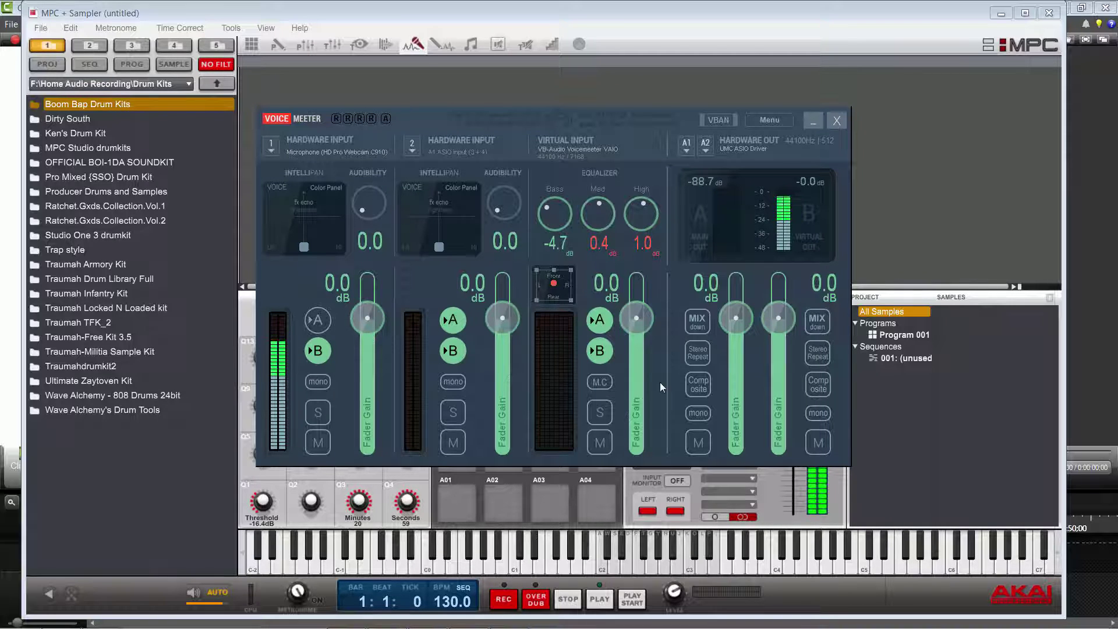
mouse_move(953, 626)
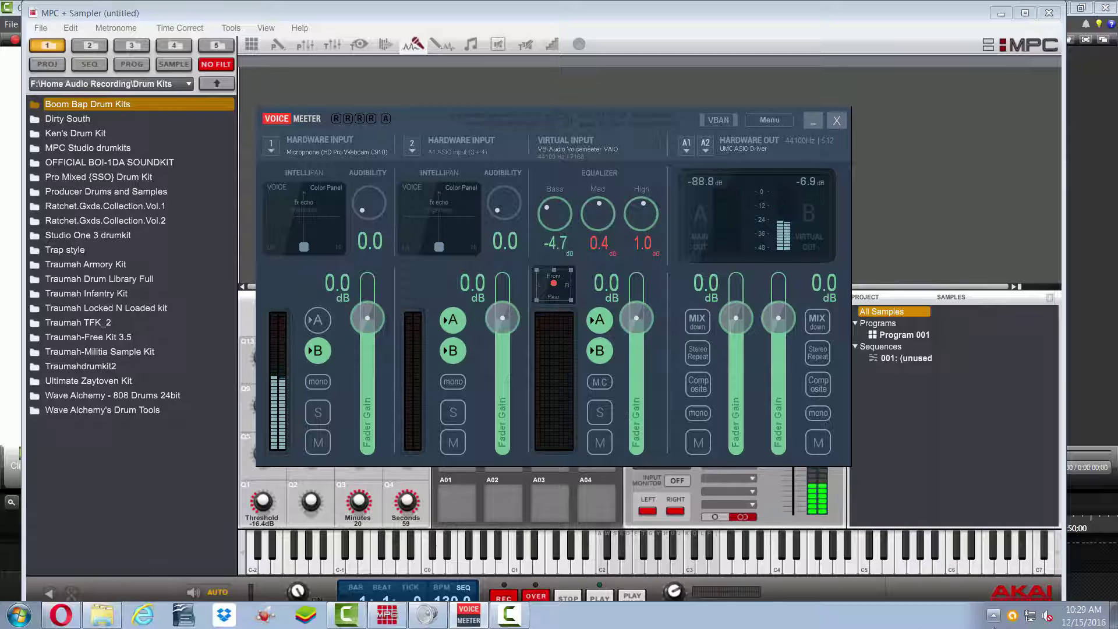
- Check the Sound panel's Playback and Recording lists for VoiceMeeter defaults
left_click(427, 614)
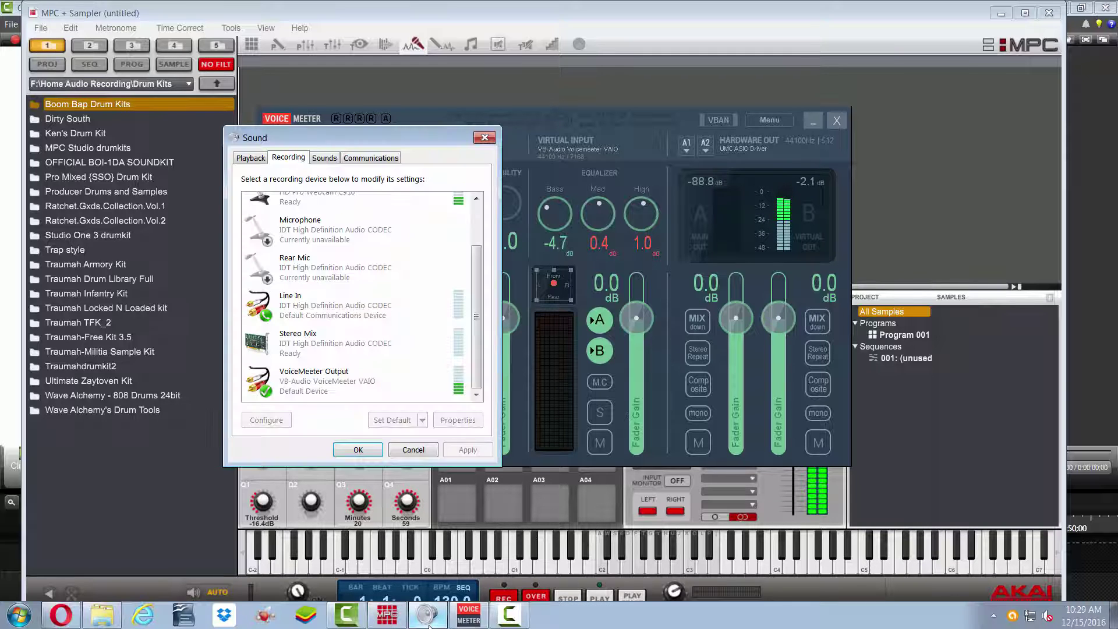
left_click(250, 158)
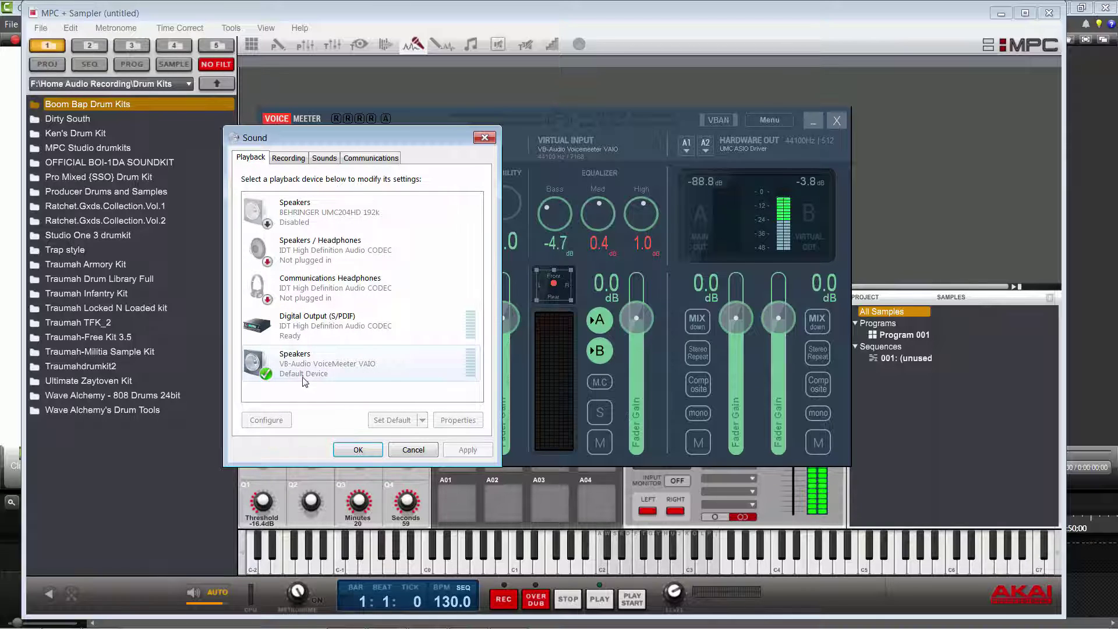
left_click(285, 159)
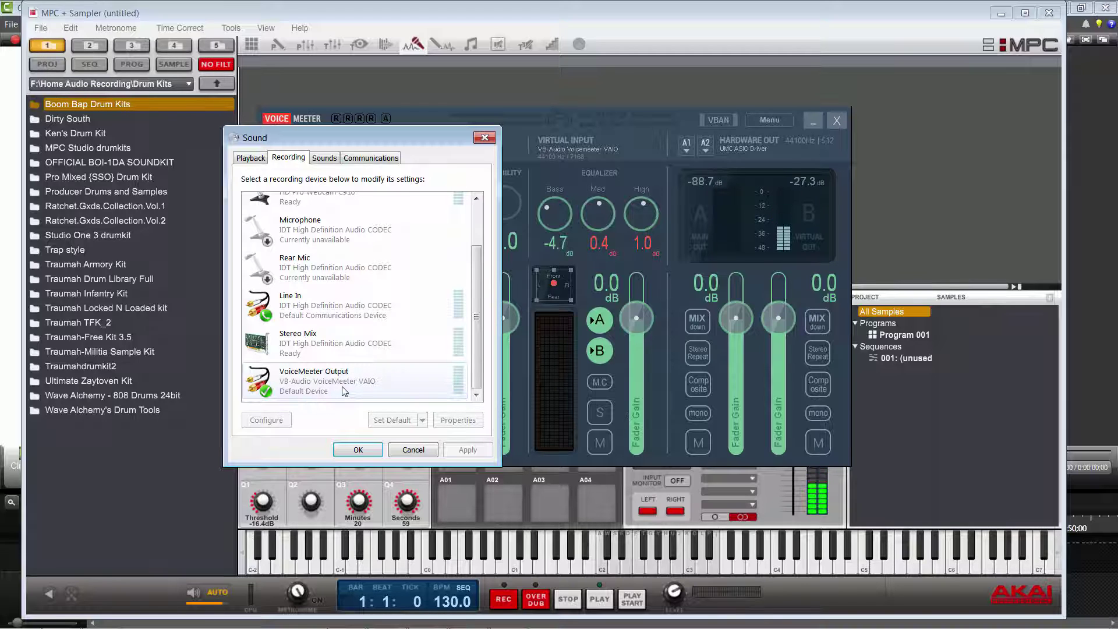
- Close the Windows Sound dialog with OK
left_click(367, 454)
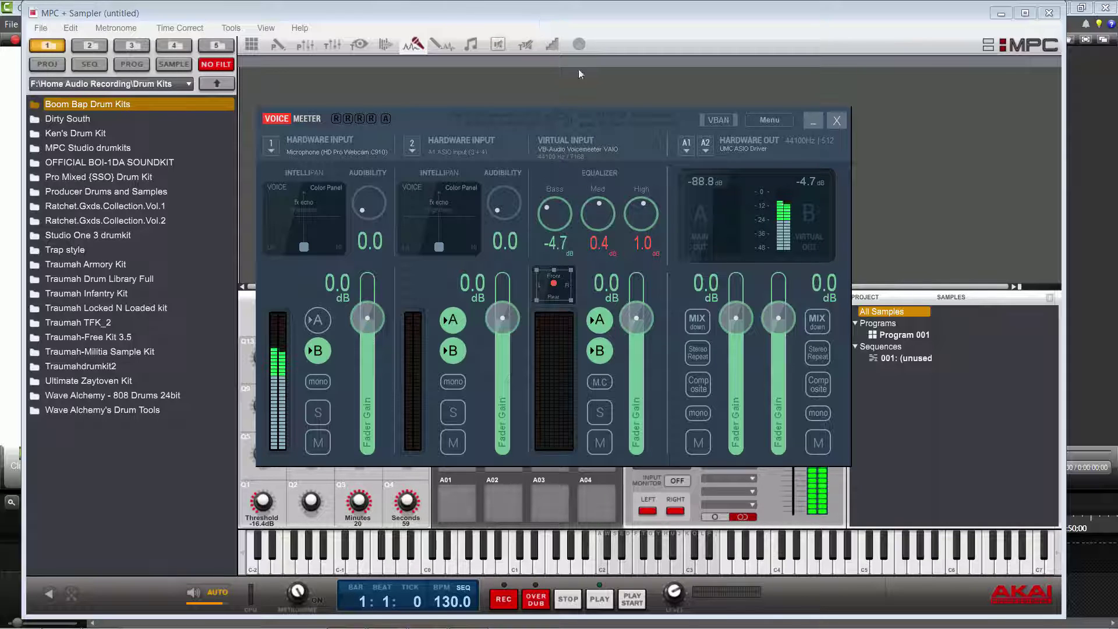
- Set the MPC audio device to Voicemeeter Virtual ASIO in Preferences and apply it
left_click(552, 17)
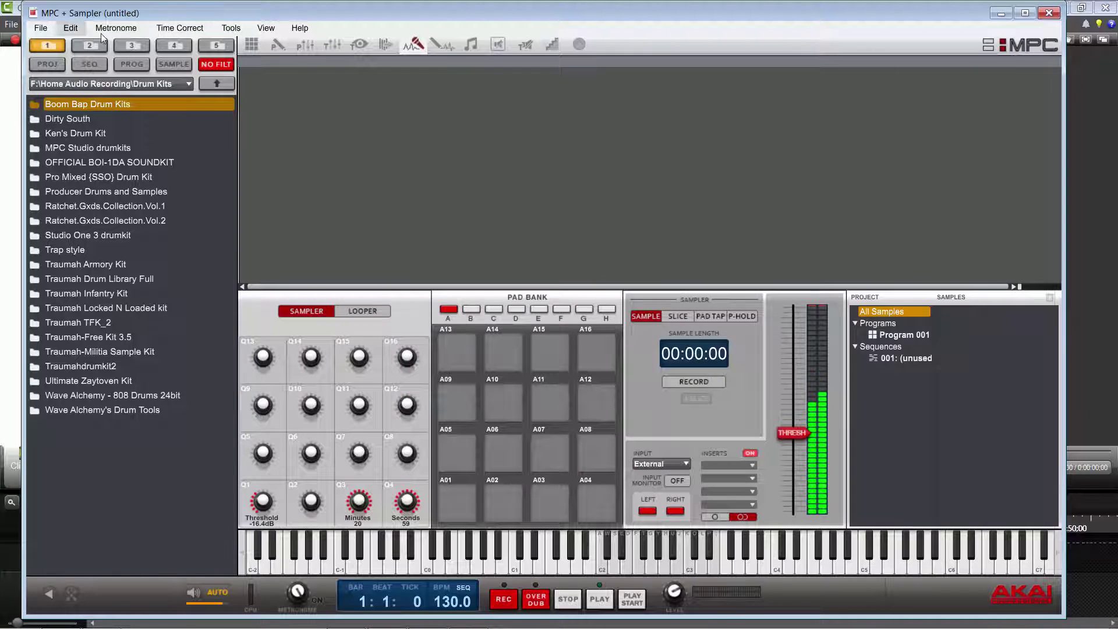
left_click(70, 28)
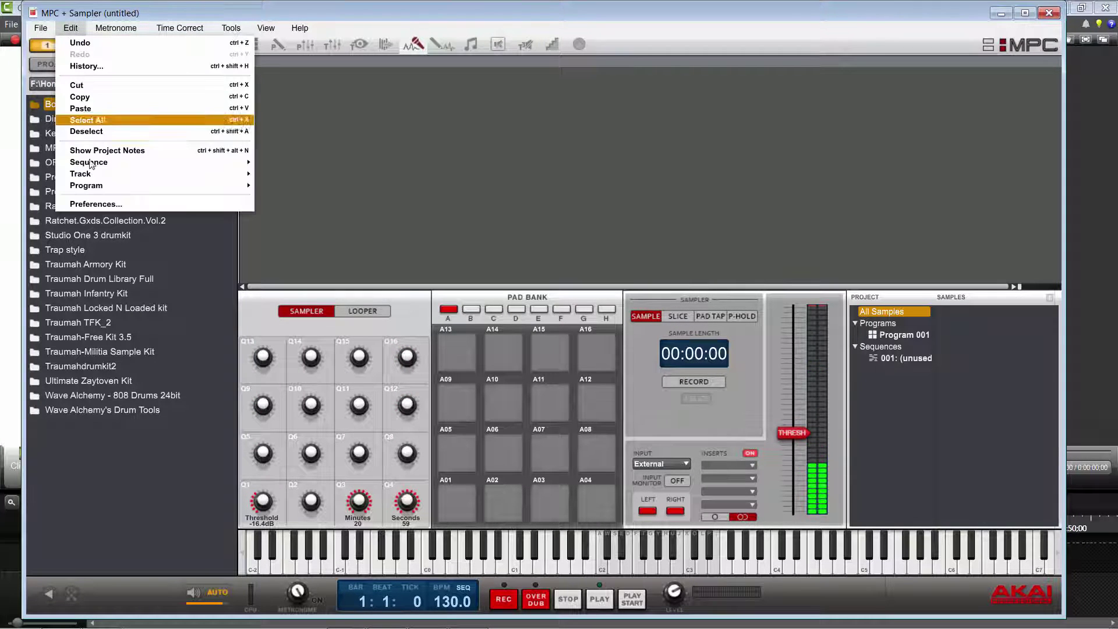
left_click(112, 204)
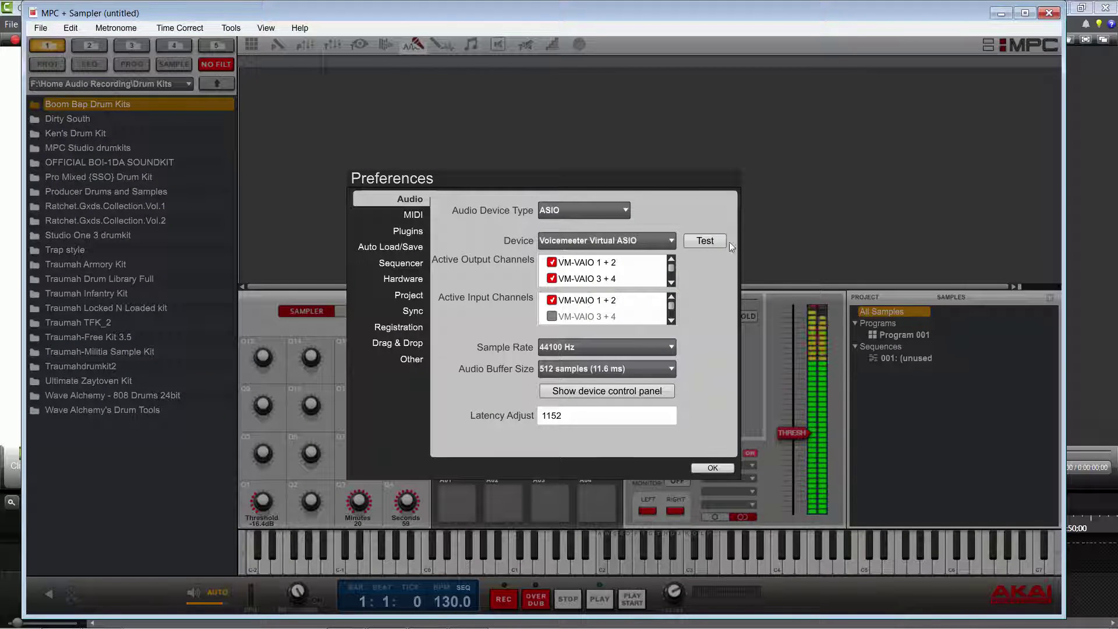
left_click(663, 244)
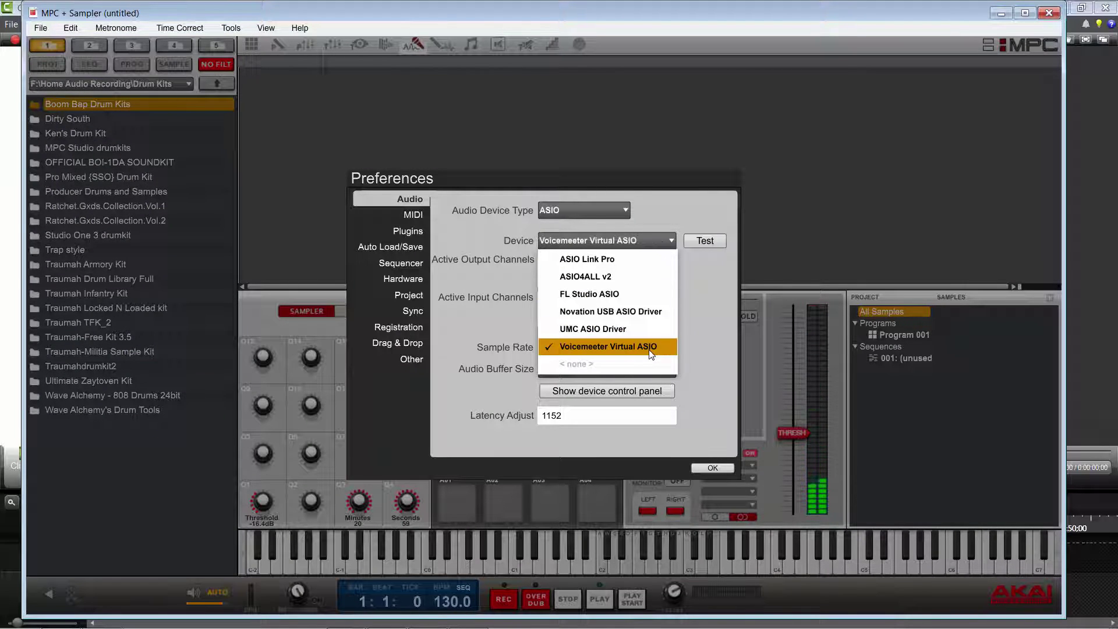
left_click(675, 214)
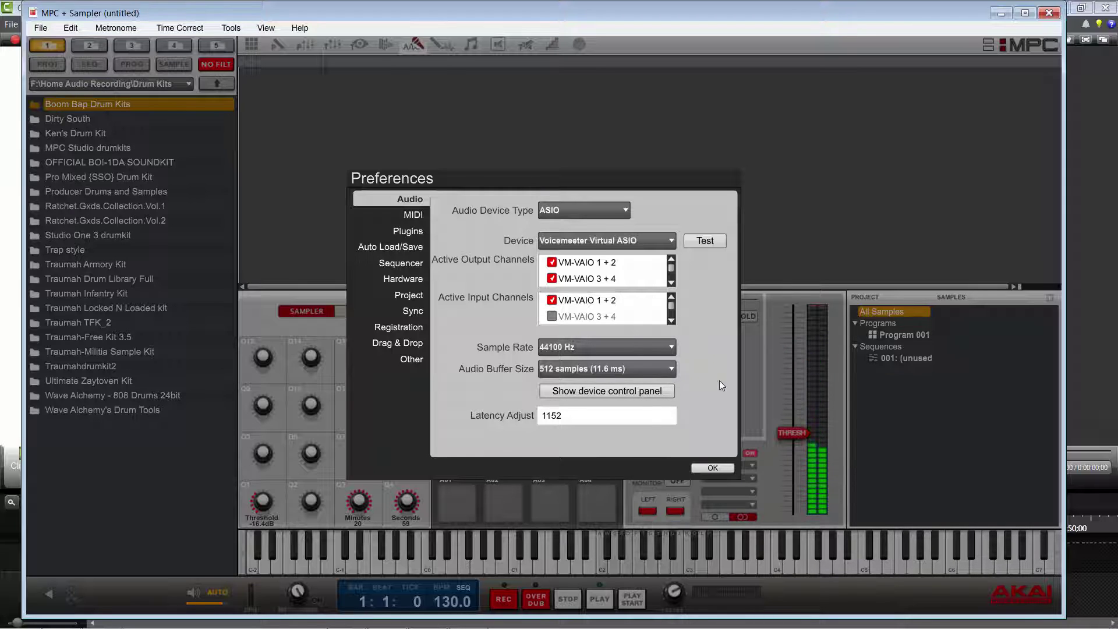
left_click(705, 466)
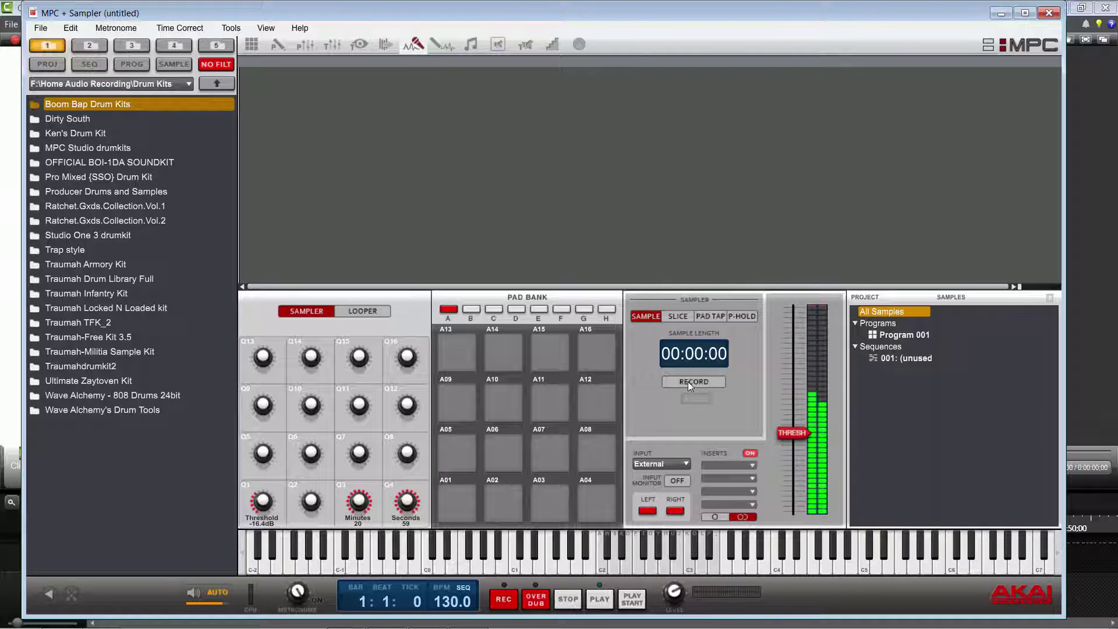
left_click(427, 614)
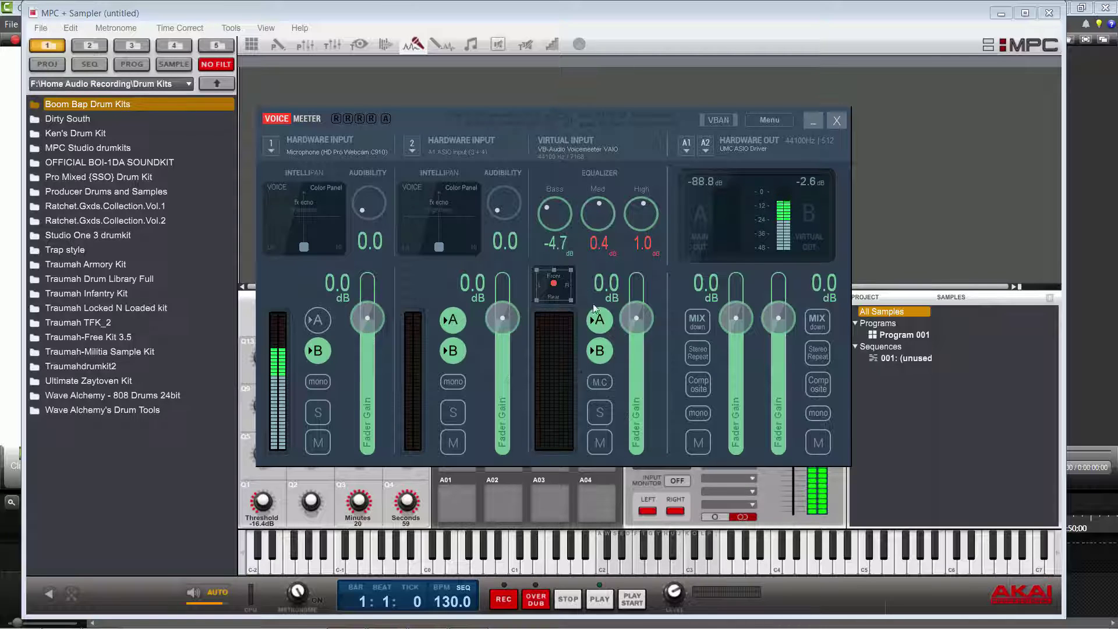
left_click(812, 120)
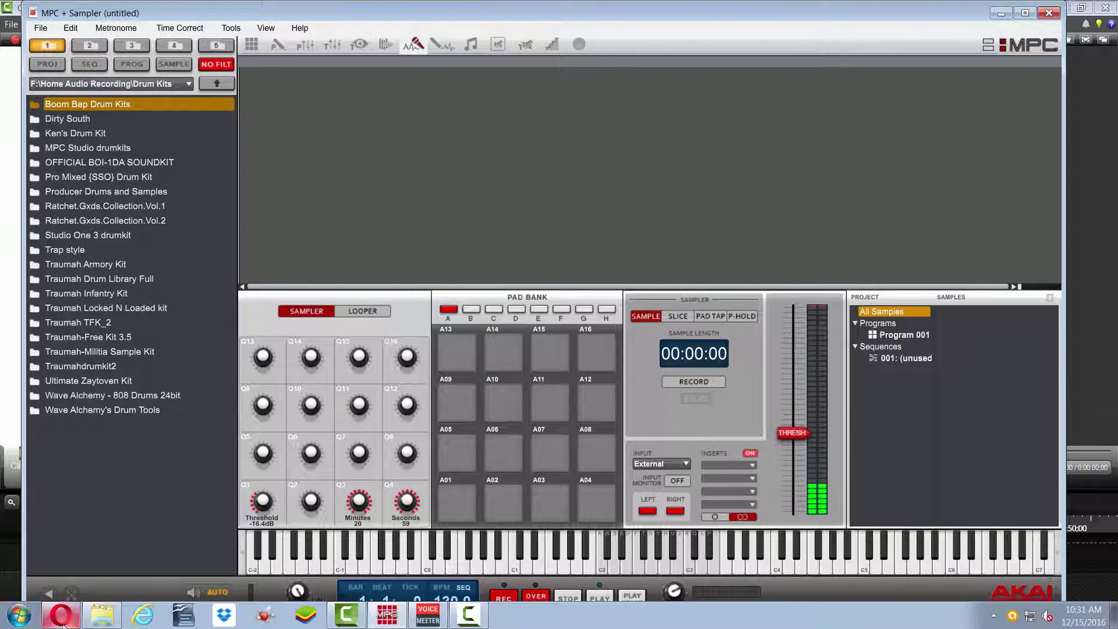
- Play the Morning Sunrise video from 0:00, then return to the recording MPC sampler
left_click(62, 615)
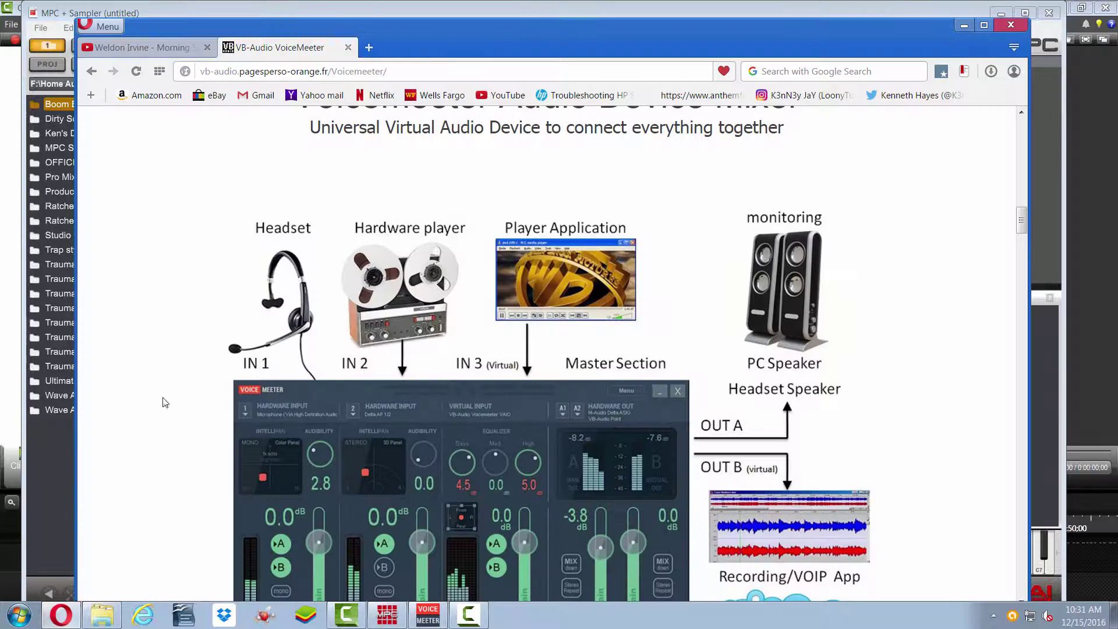
left_click(166, 48)
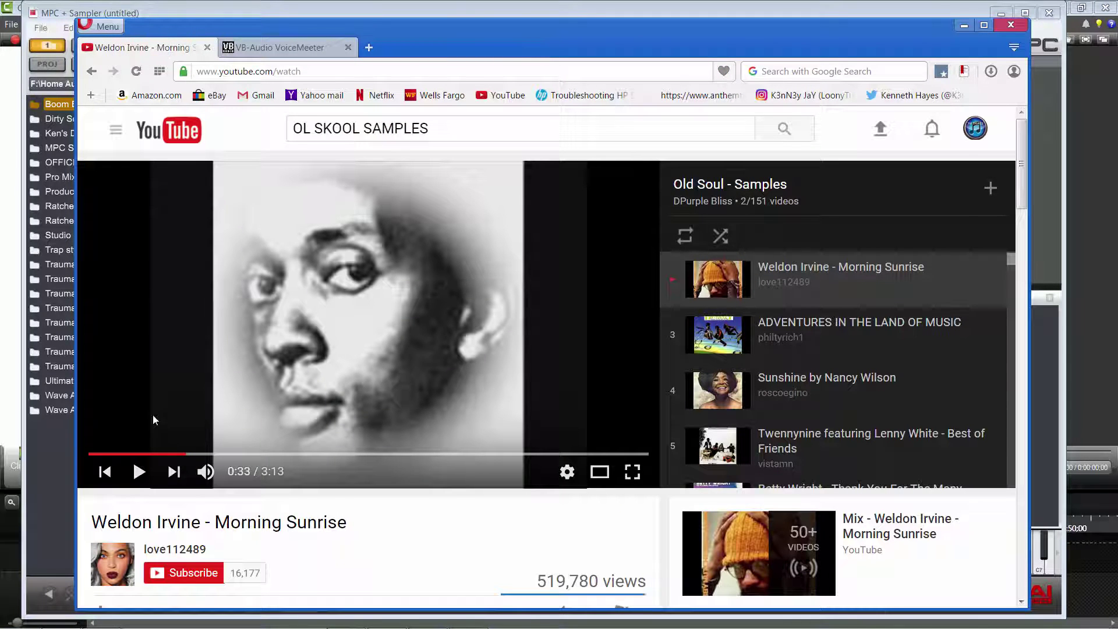
left_click_drag(184, 454, 82, 465)
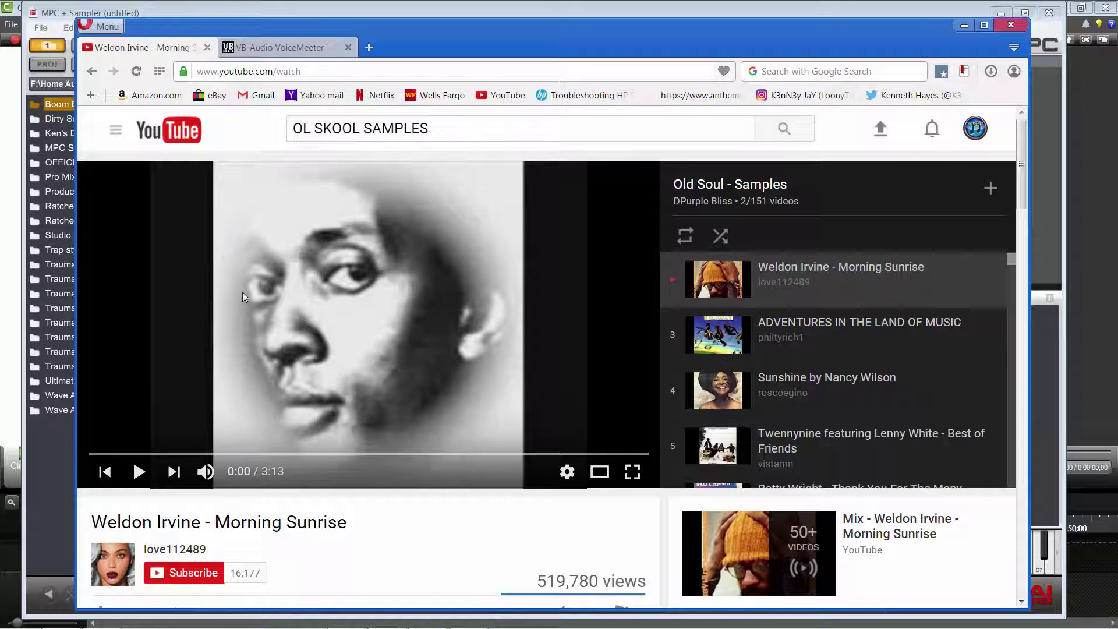
left_click(138, 471)
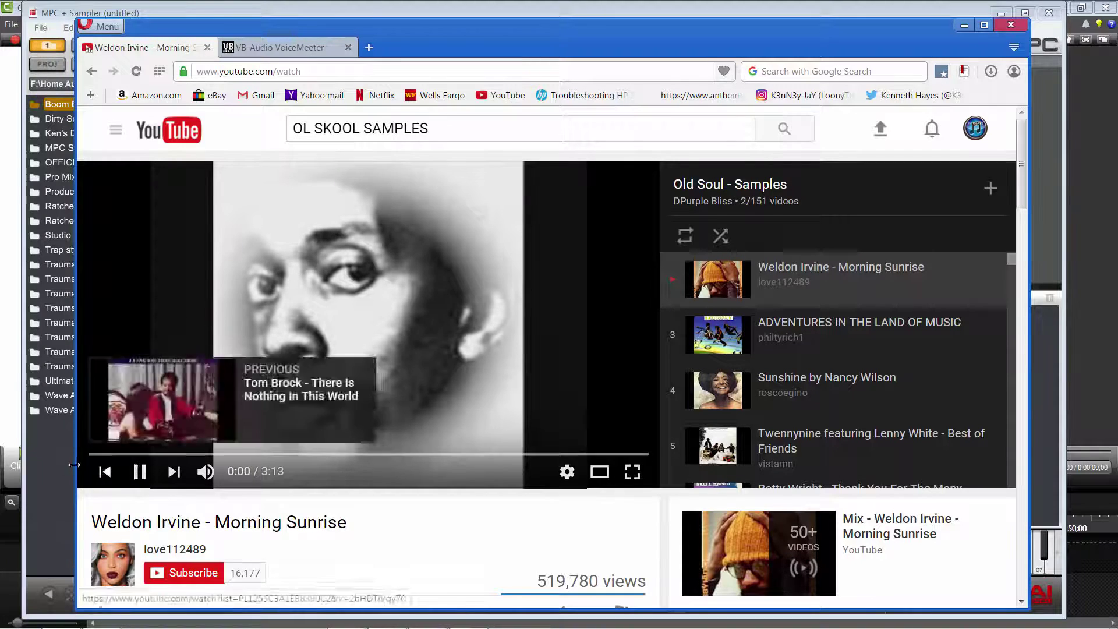
left_click(56, 460)
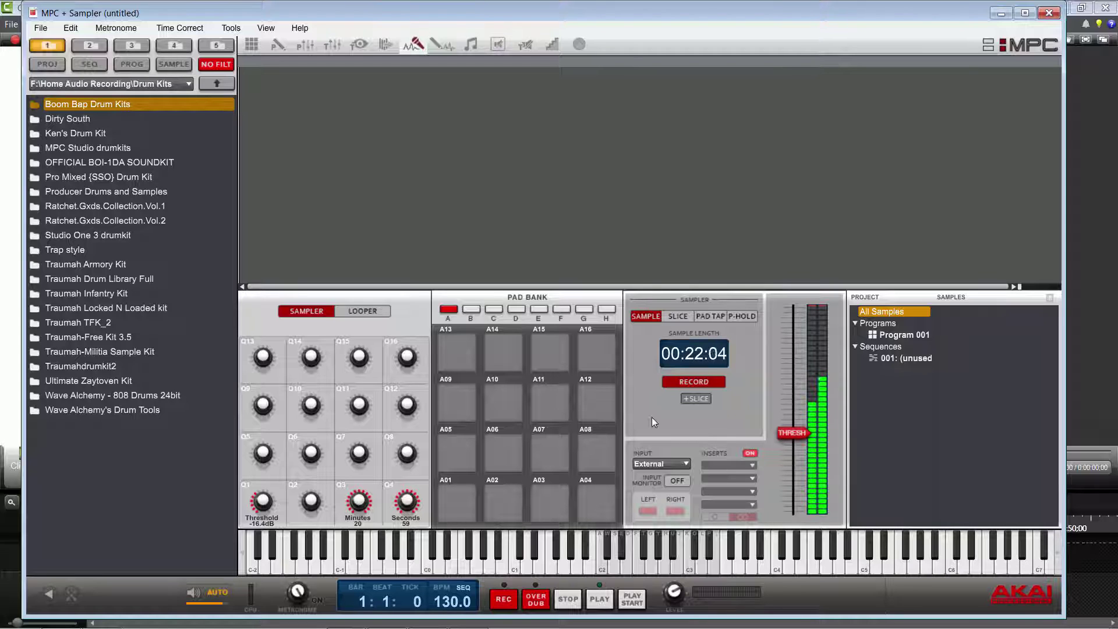
- Stop recording, pause the YouTube song, and keep the take as New Sample
left_click(698, 380)
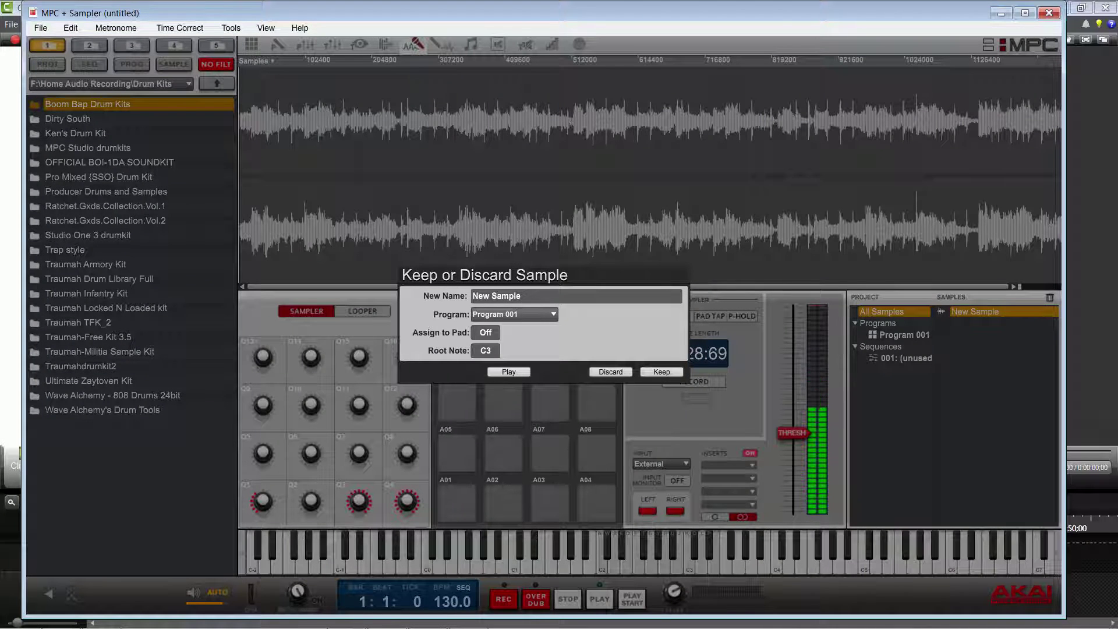
left_click(61, 615)
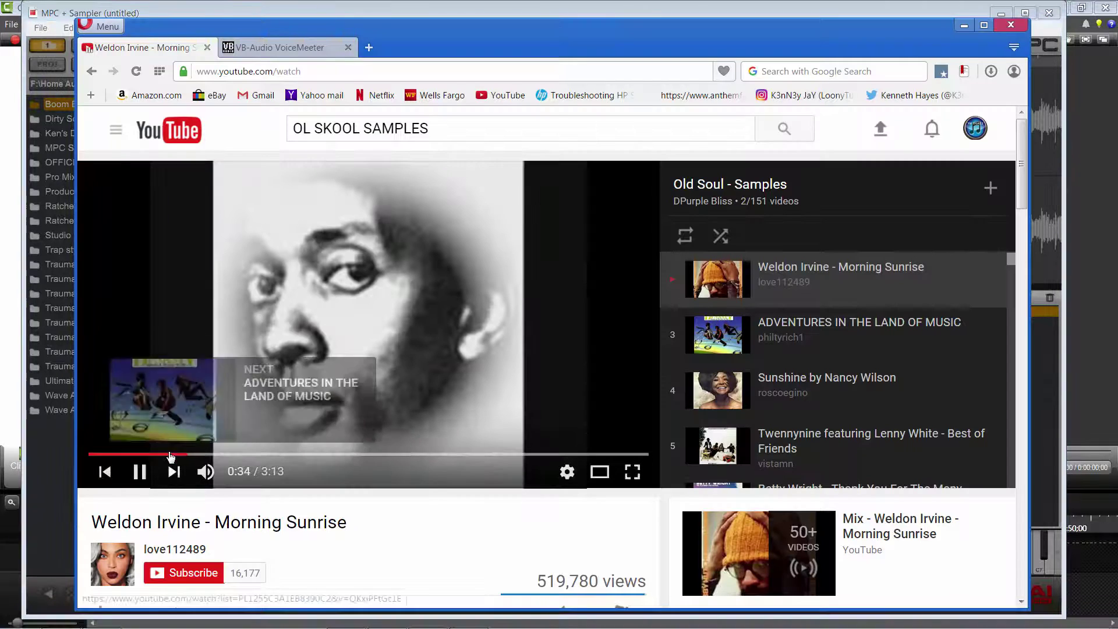
left_click(139, 471)
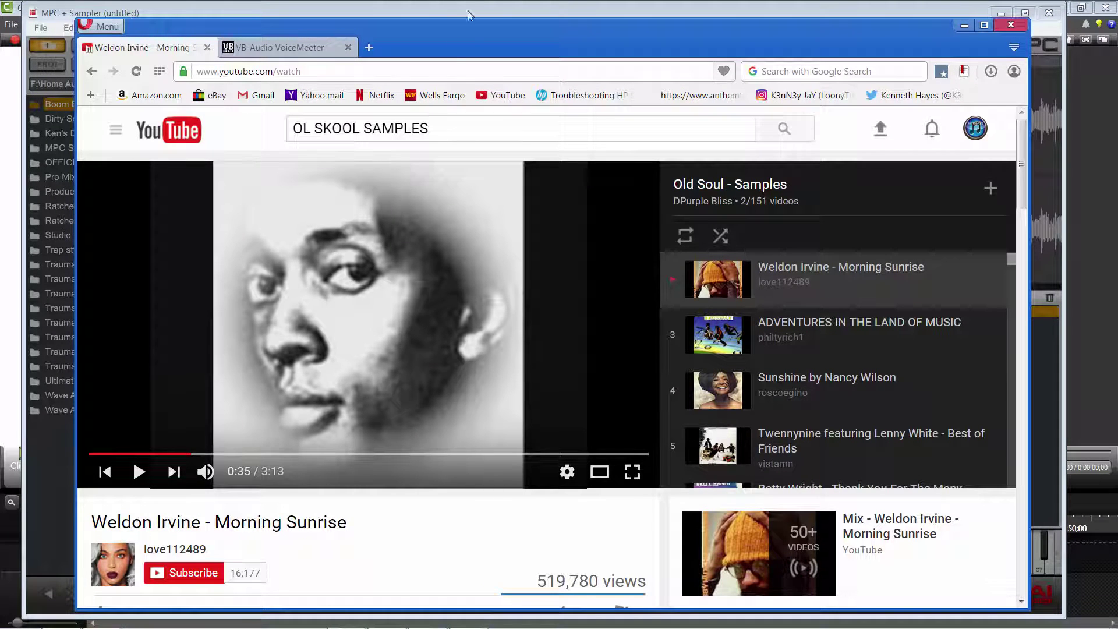
left_click(492, 7)
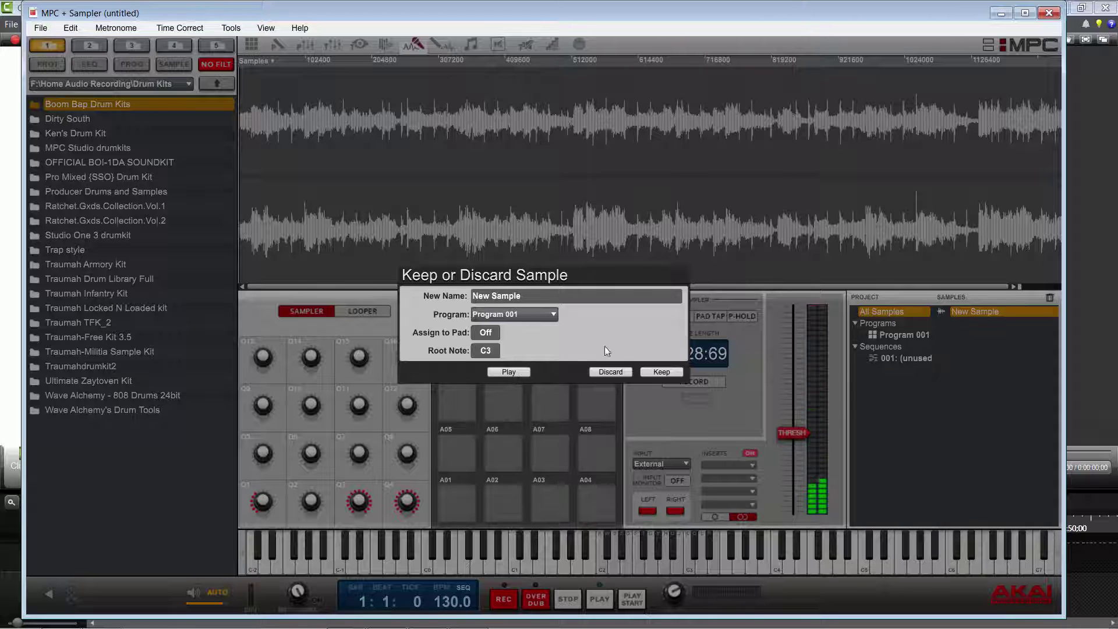
left_click(660, 371)
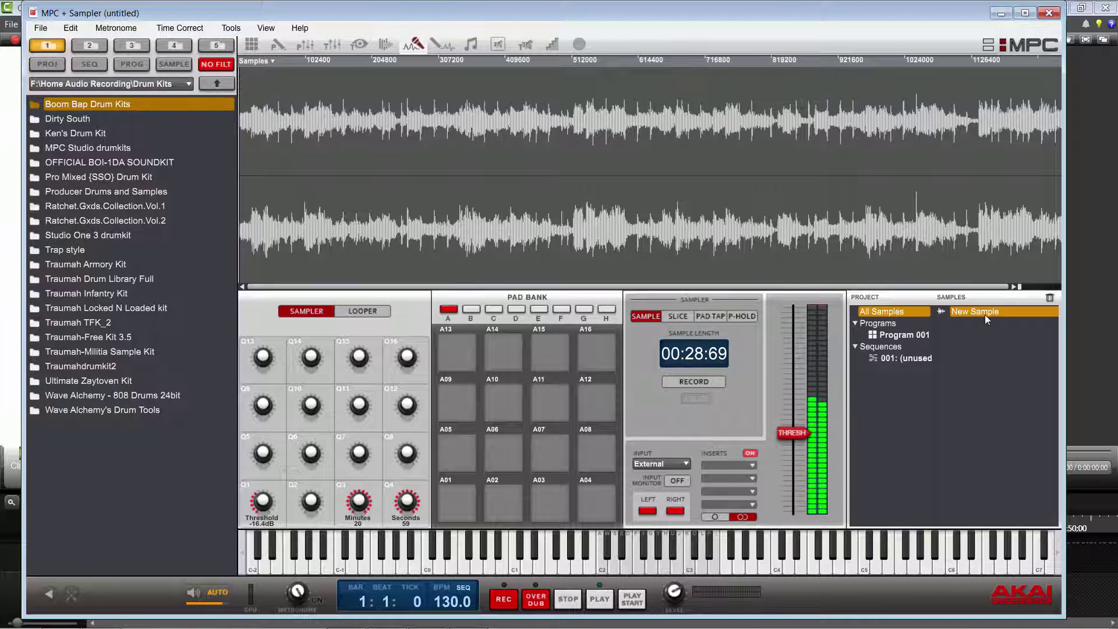
- Open New Sample in Sample Edit, then start and stop its Play Loop on pad A13
double_click(983, 314)
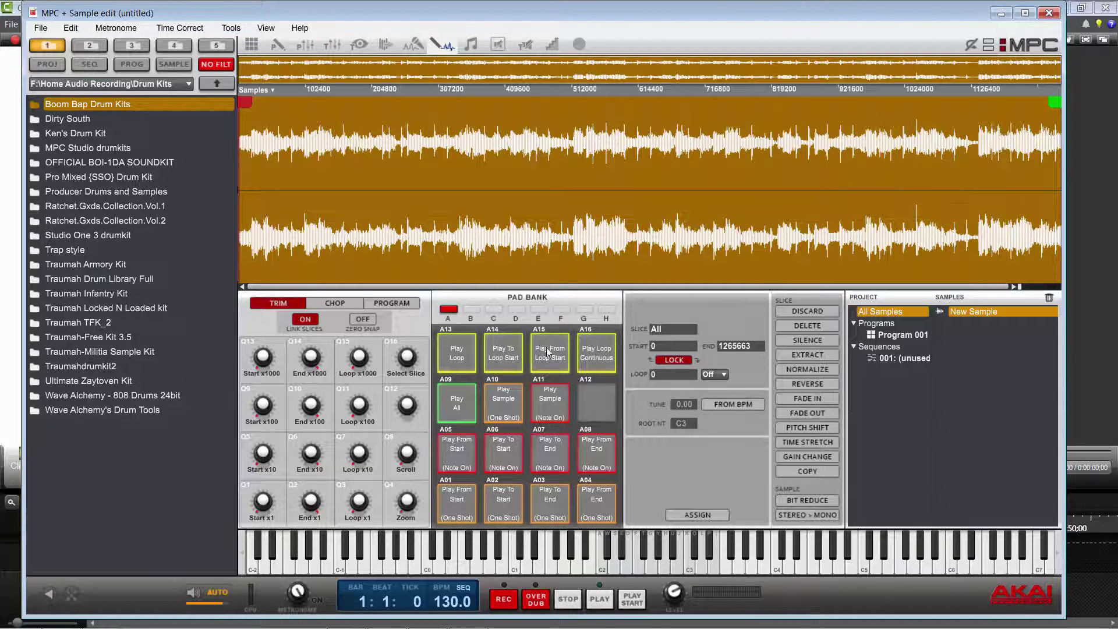
left_click(463, 354)
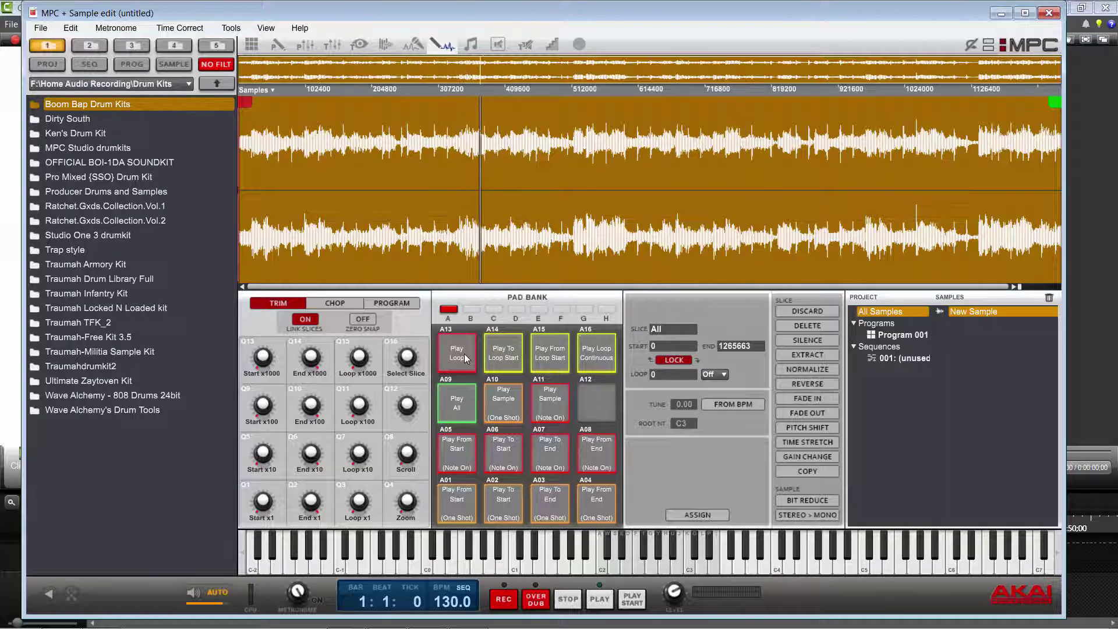
left_click(464, 356)
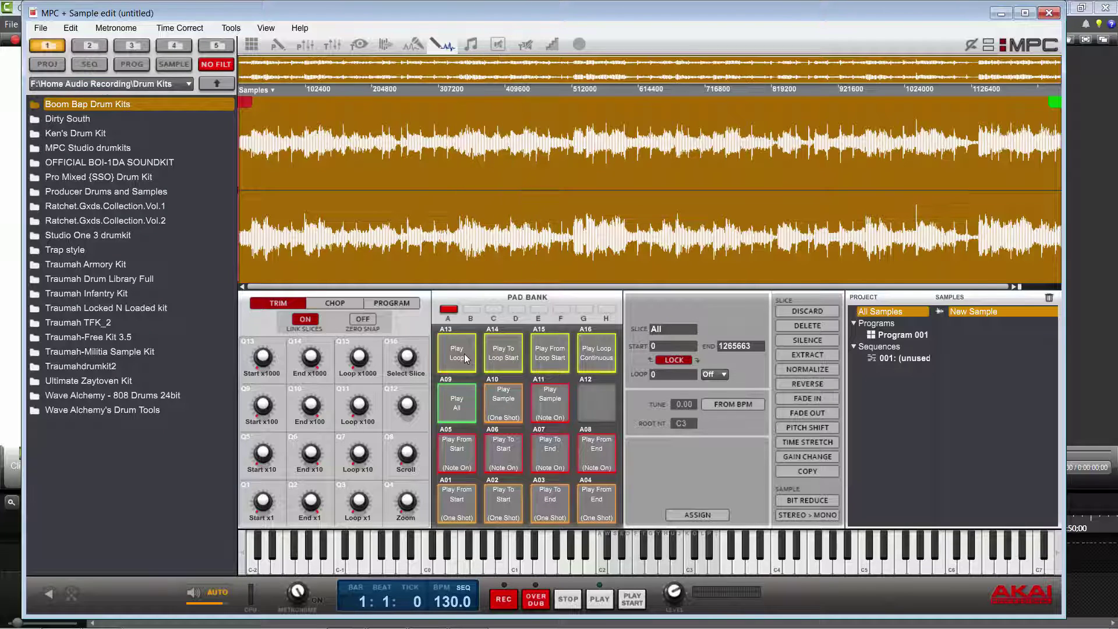